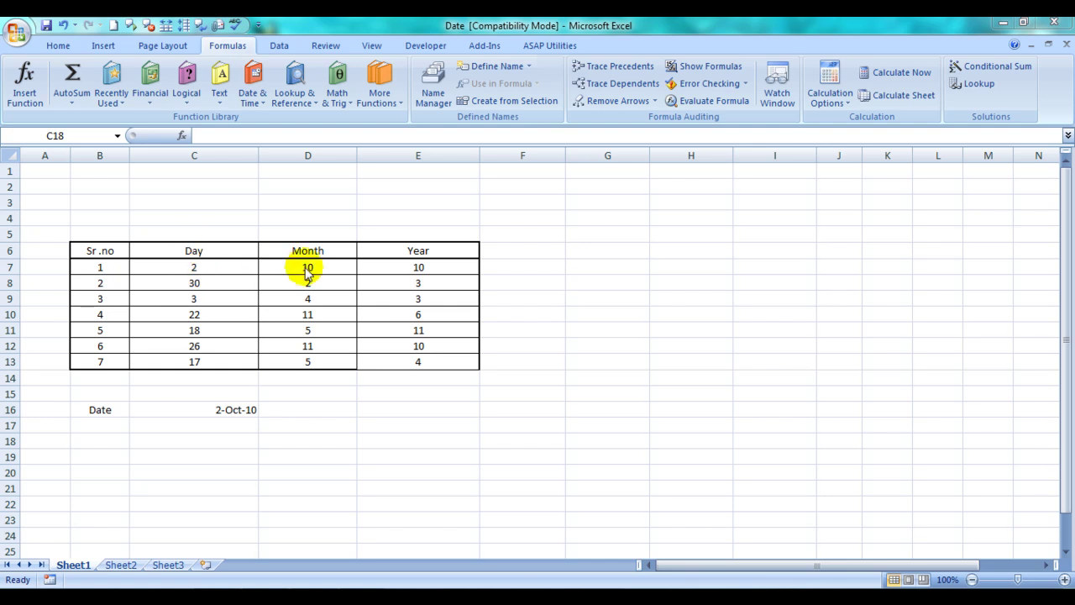
Enter a DATE formula in C17 that takes year, month and day from the first record: =DATE(E7,D7,C7)
{"action": "left_click", "coordinate": [220, 409]}
{"action": "left_click", "coordinate": [213, 428]}
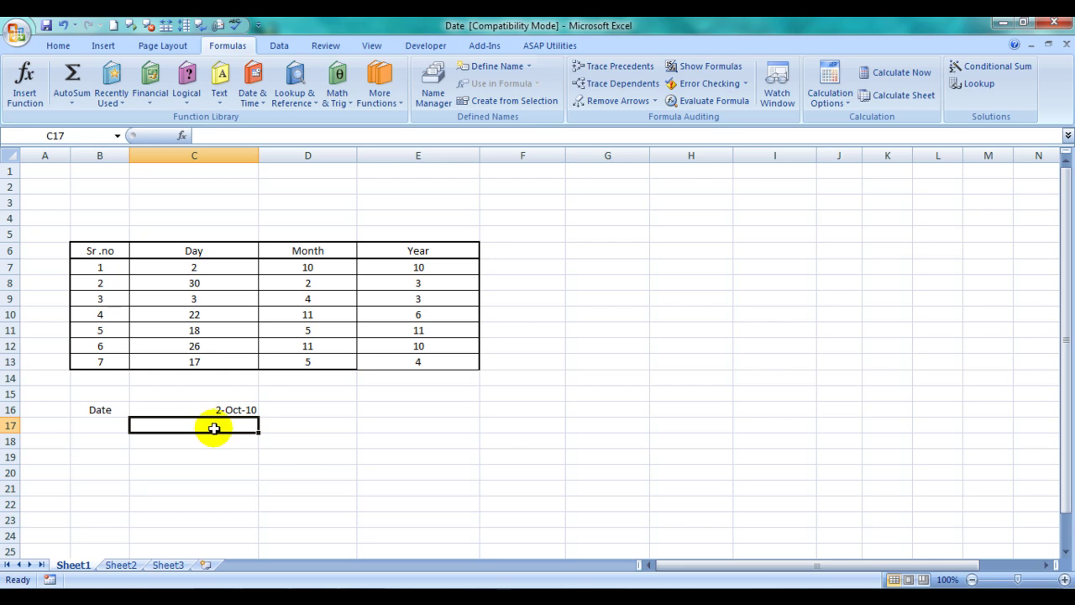
{"action": "type", "text": "="}
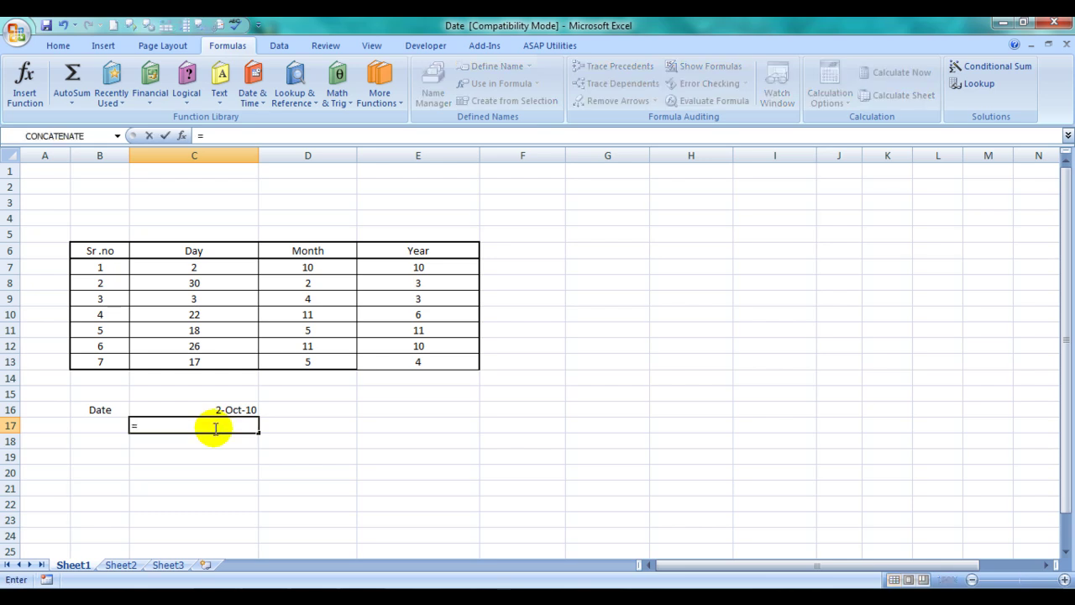
{"action": "type", "text": "da"}
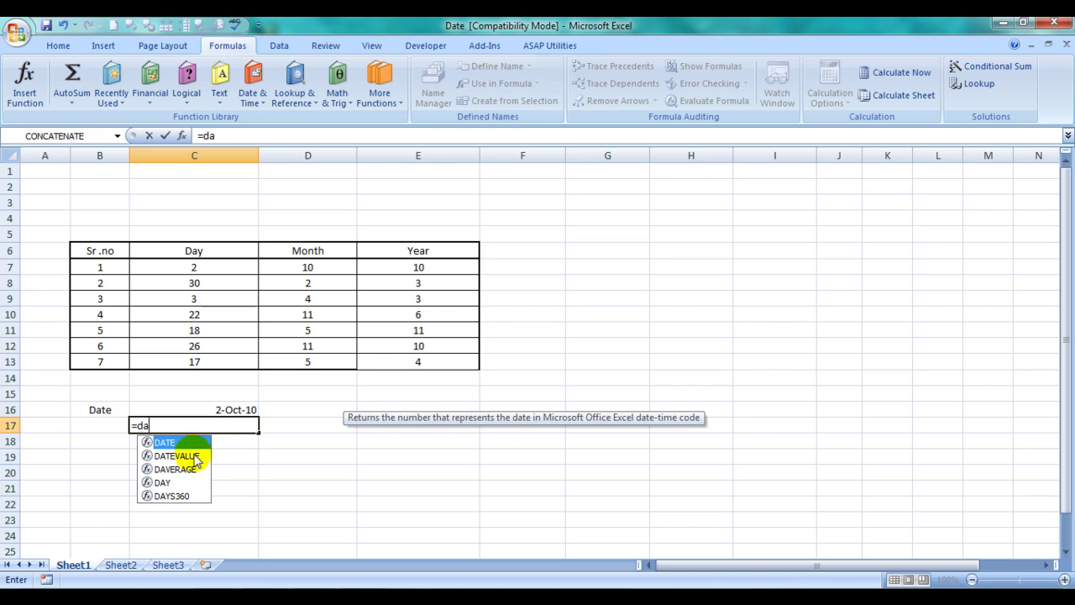
{"action": "double_click", "coordinate": [172, 445]}
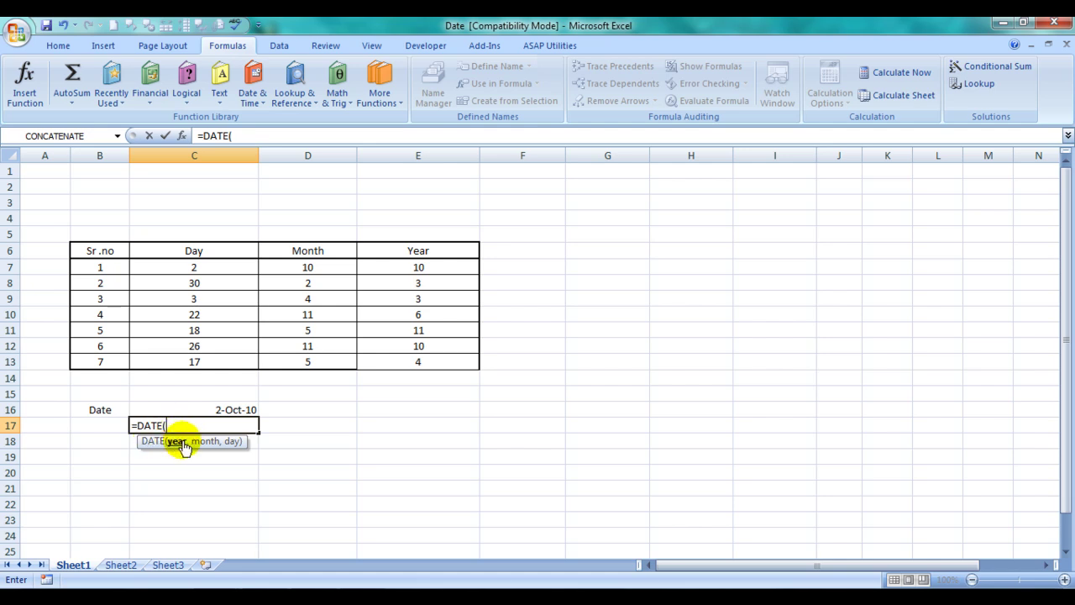
{"action": "left_click", "coordinate": [418, 264]}
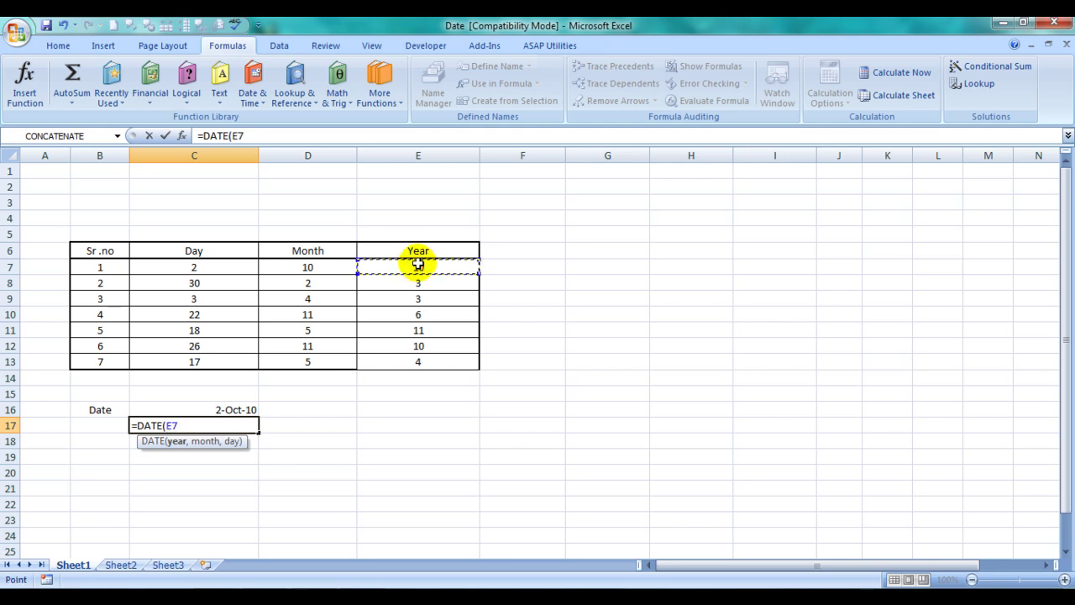
{"action": "type", "text": ","}
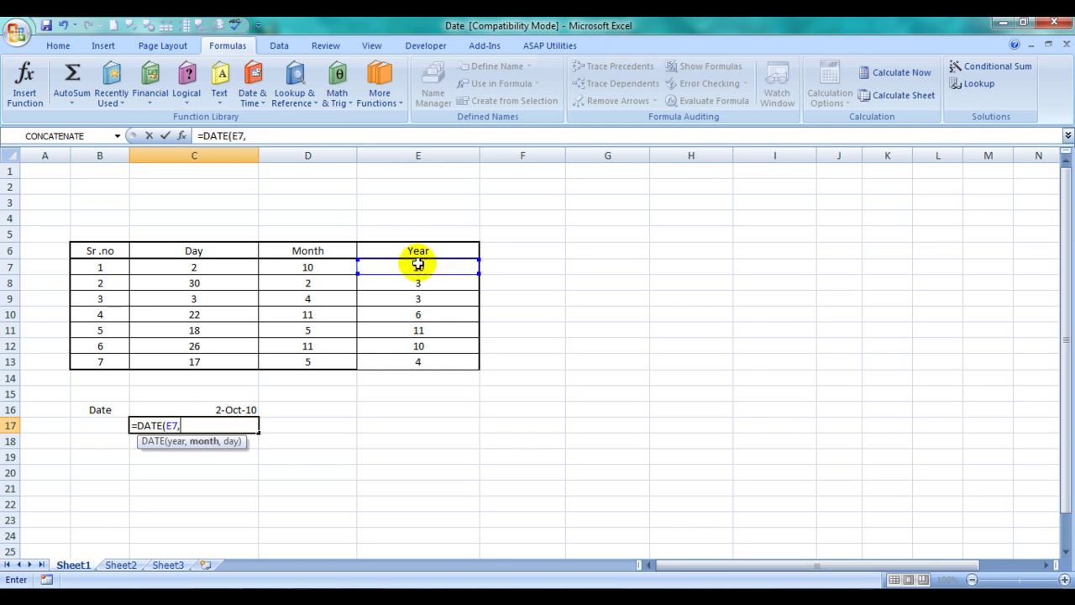
{"action": "left_click", "coordinate": [313, 266]}
{"action": "type", "text": ","}
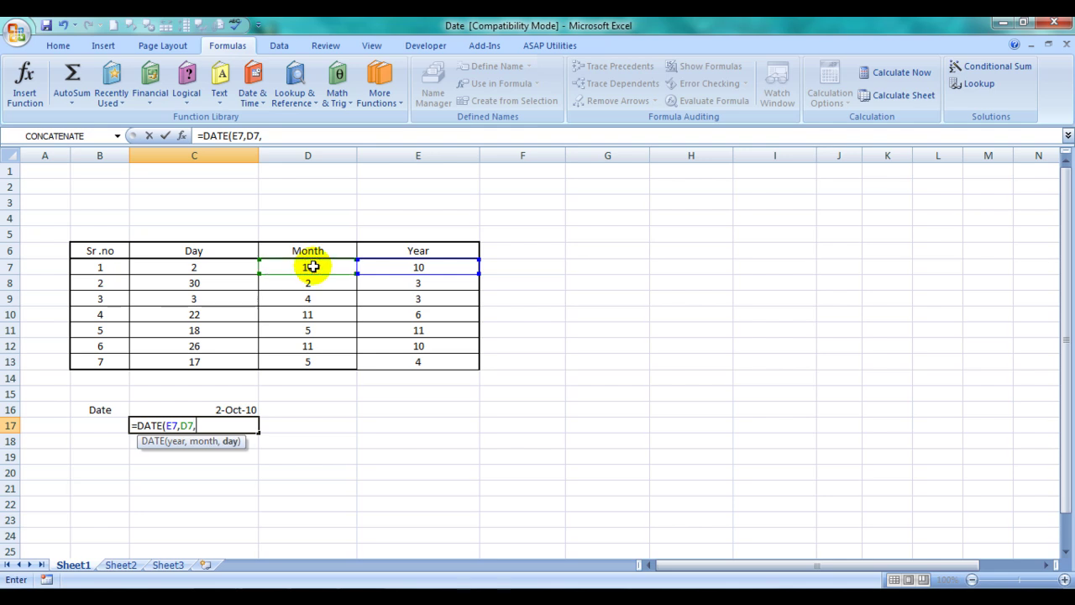
{"action": "left_click", "coordinate": [194, 267]}
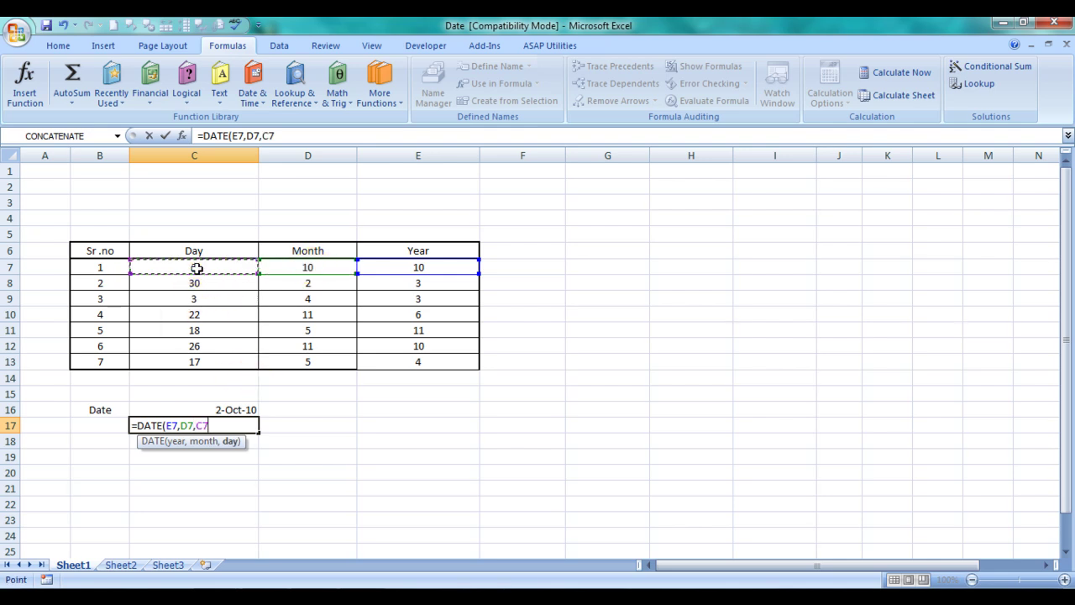
{"action": "key", "text": "Return"}
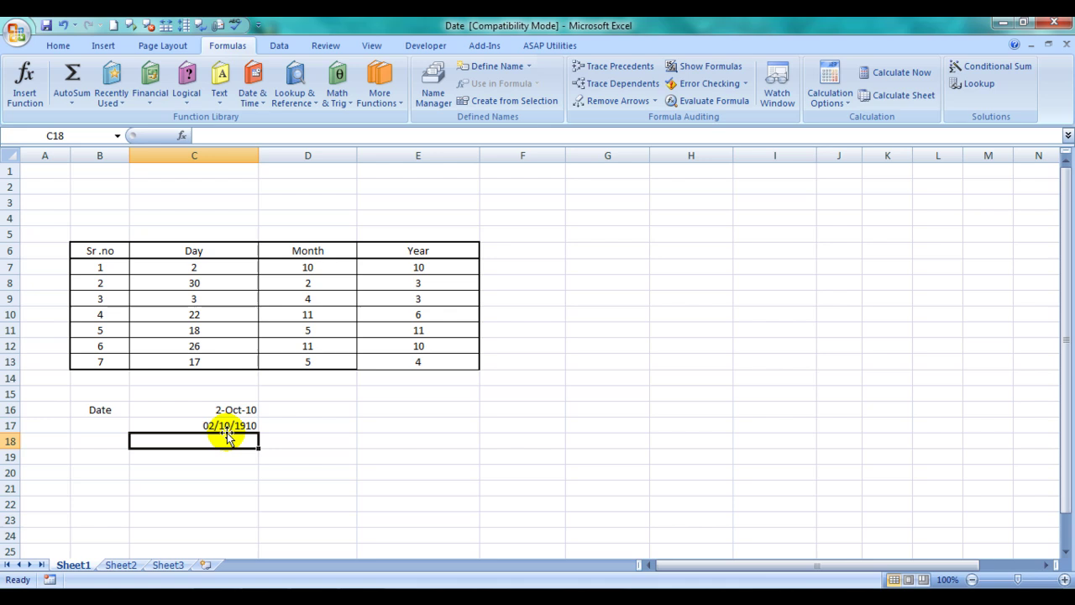
Format the date in C17 with the long date type *Wednesday, March 14, 2001
{"action": "key", "text": "Up"}
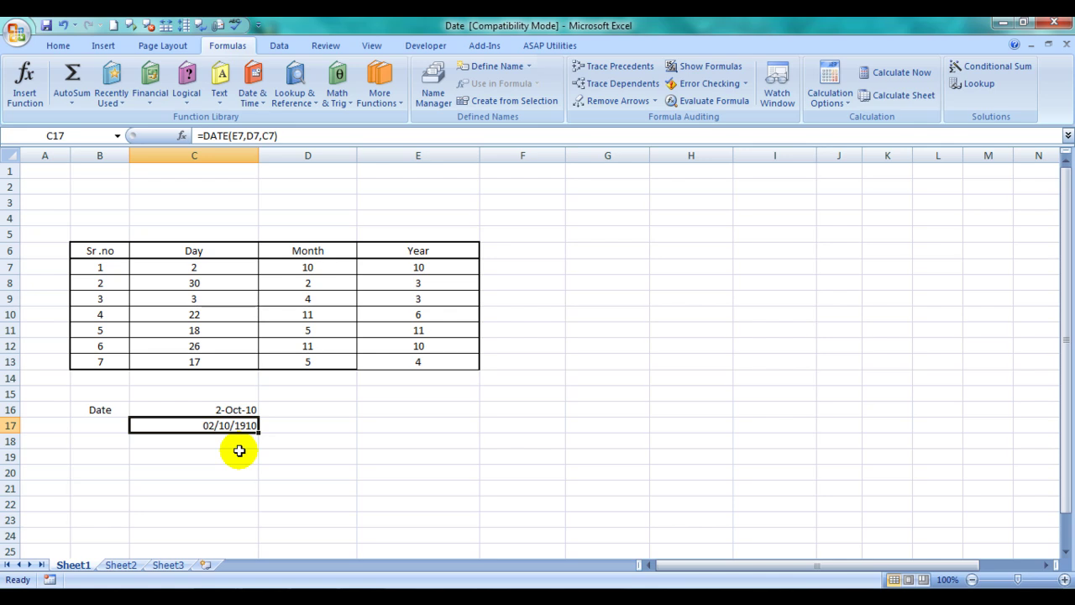
{"action": "key", "text": "Down"}
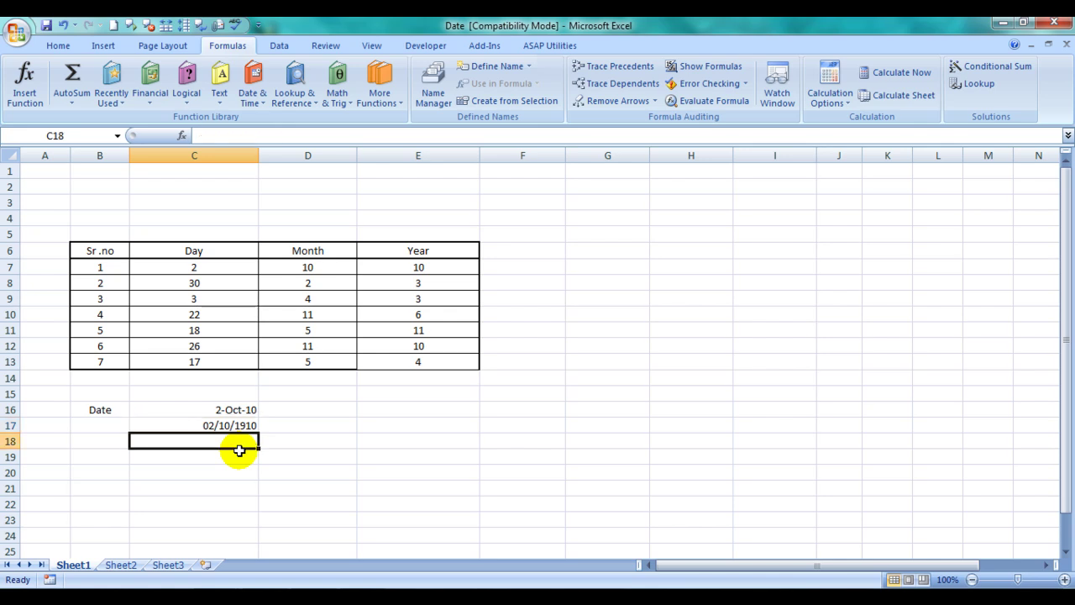
{"action": "key", "text": "Up"}
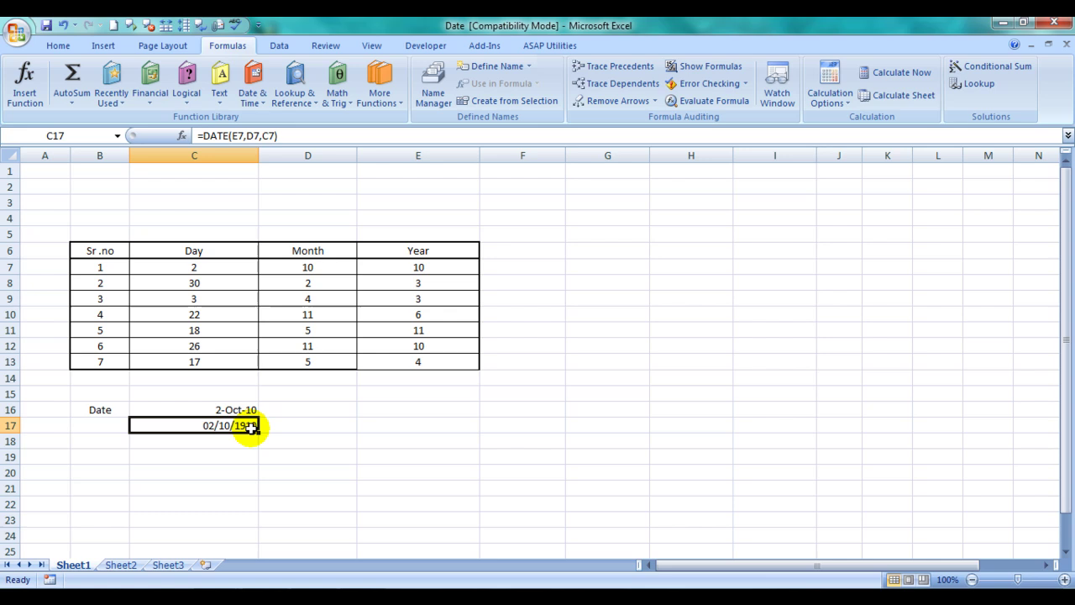
{"action": "right_click", "coordinate": [252, 427]}
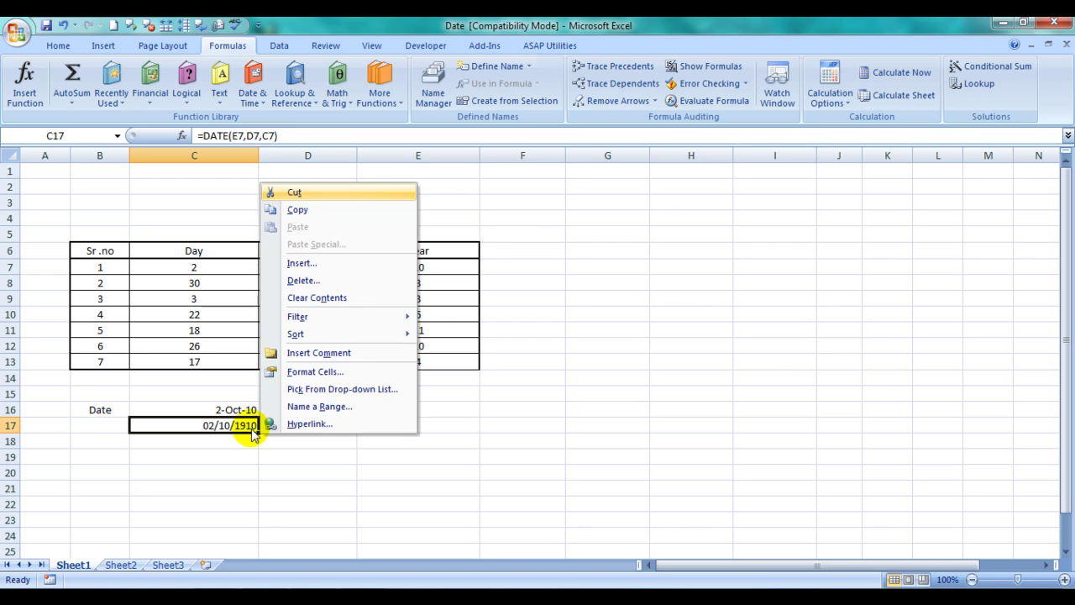
{"action": "left_click", "coordinate": [310, 373]}
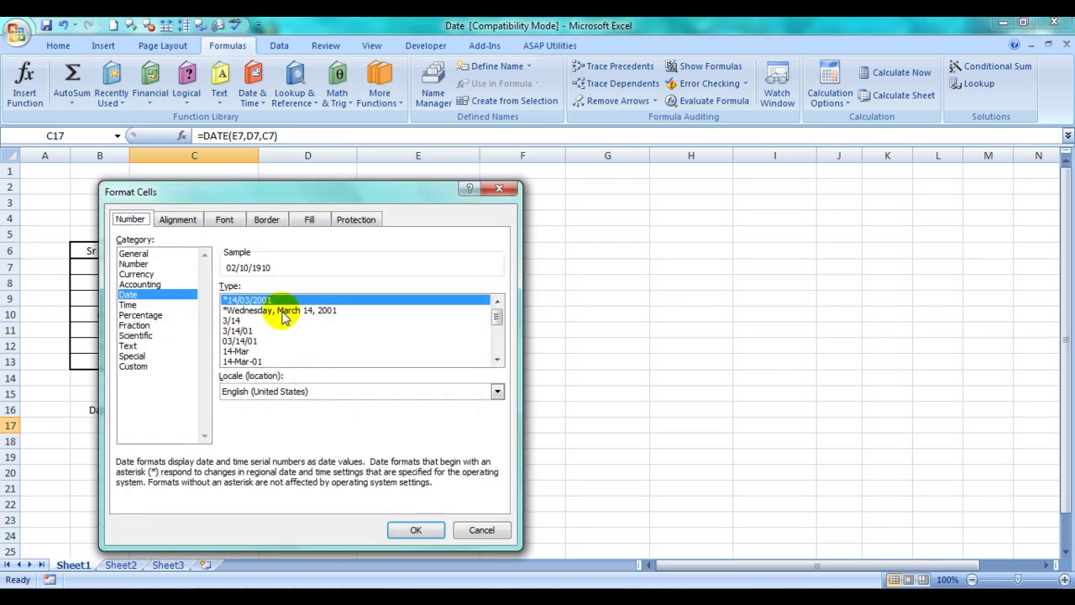
{"action": "left_click", "coordinate": [291, 312]}
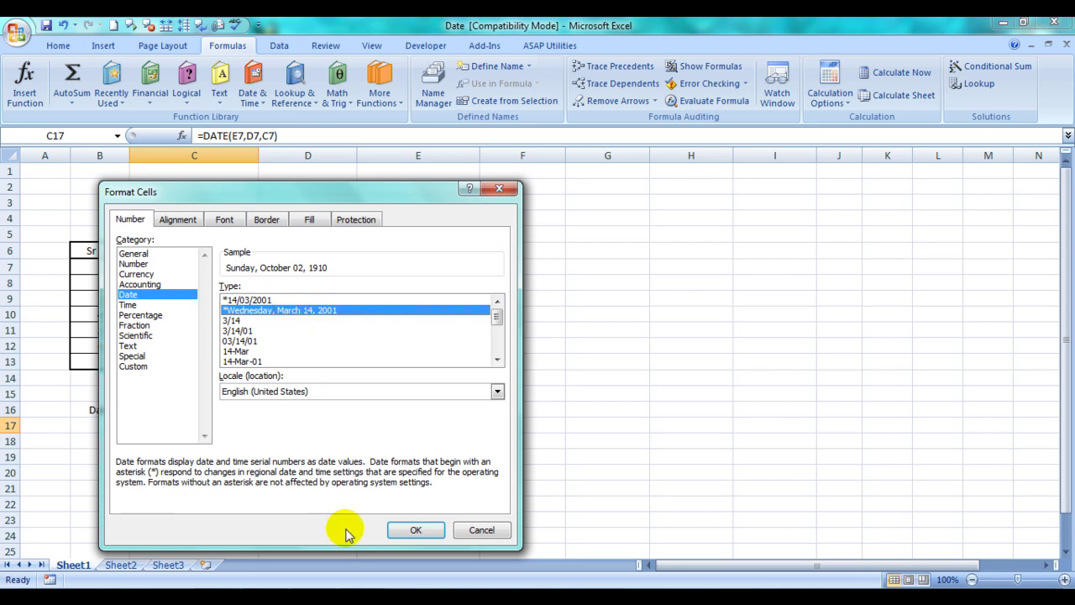
{"action": "left_click", "coordinate": [415, 528]}
{"action": "left_click", "coordinate": [344, 473]}
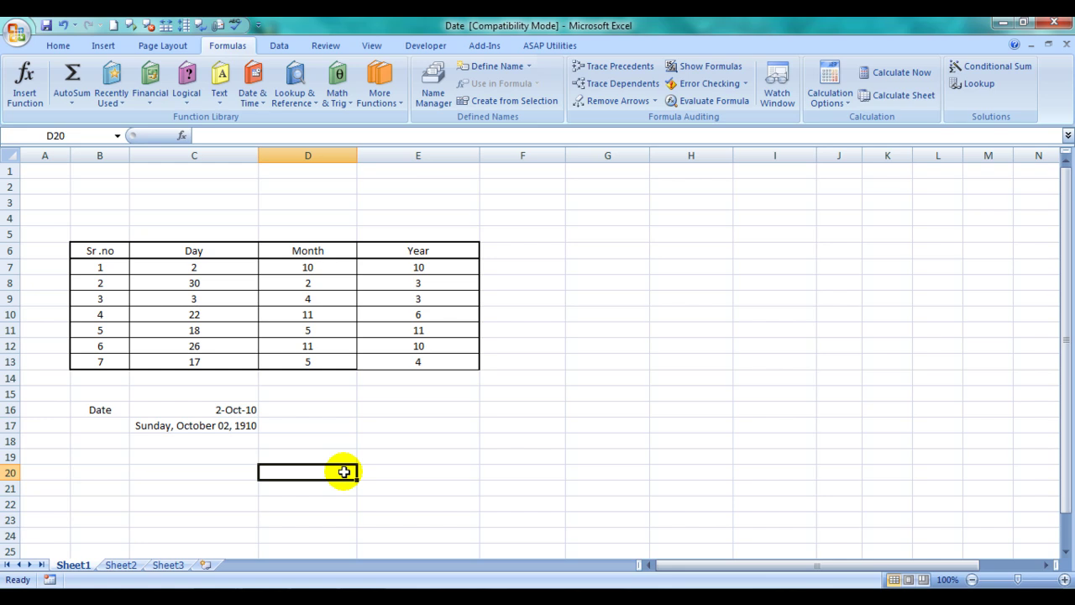
Search the function library for "date" and insert the DATE function into cell C18
{"action": "left_click", "coordinate": [421, 331]}
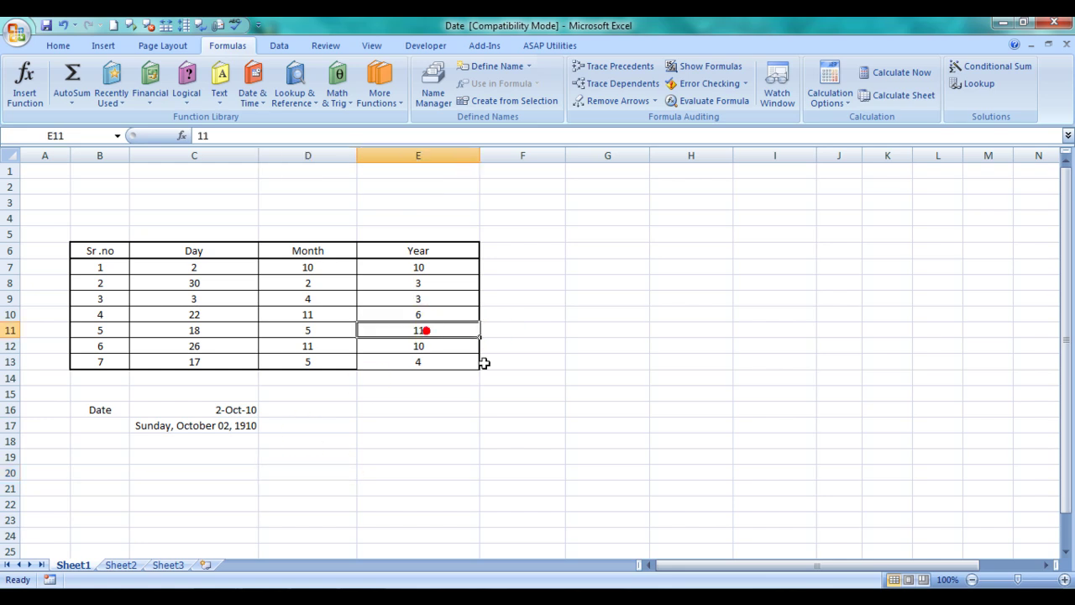
{"action": "key", "text": "Left"}
{"action": "key", "text": "Left"}
{"action": "key", "text": "Down"}
{"action": "key", "text": "Down"}
{"action": "key", "text": "Down"}
{"action": "key", "text": "Down"}
{"action": "key", "text": "Down"}
{"action": "key", "text": "Down"}
{"action": "key", "text": "Down"}
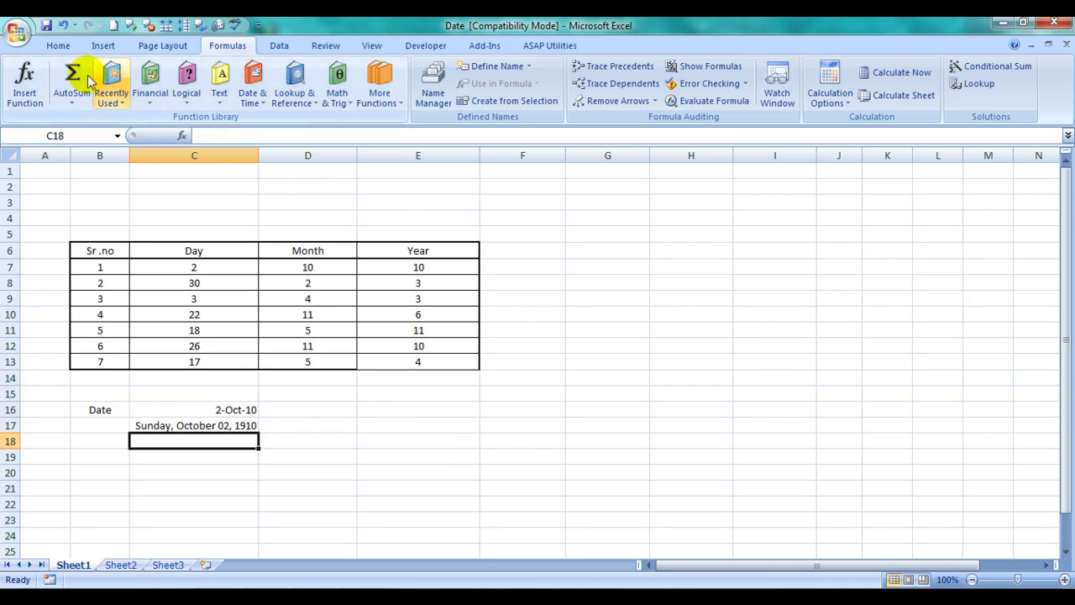
{"action": "left_click", "coordinate": [59, 47]}
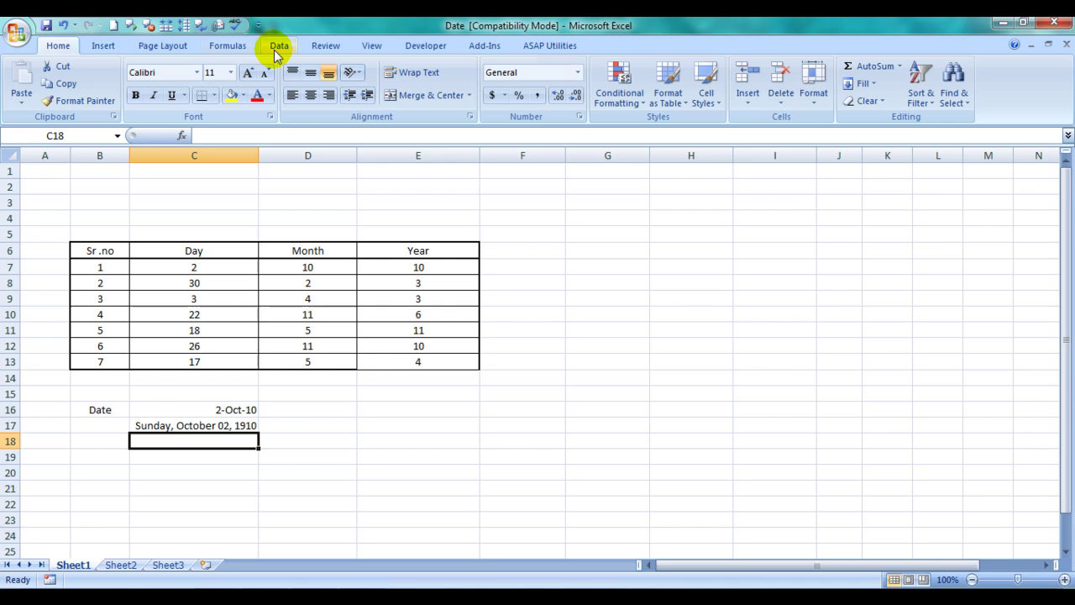
{"action": "left_click", "coordinate": [227, 47]}
{"action": "left_click", "coordinate": [24, 82]}
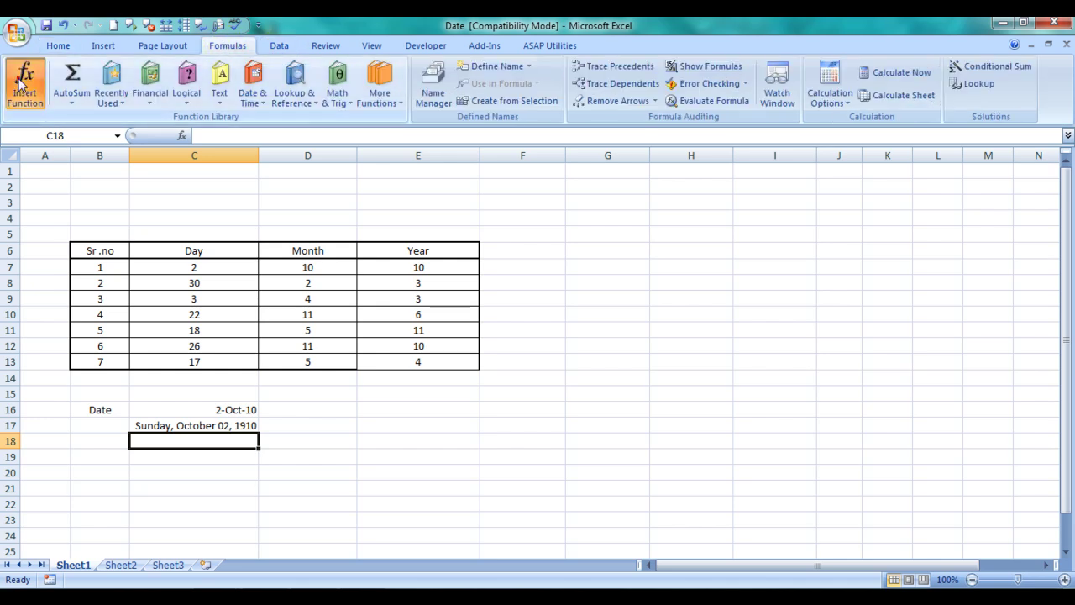
{"action": "type", "text": "date"}
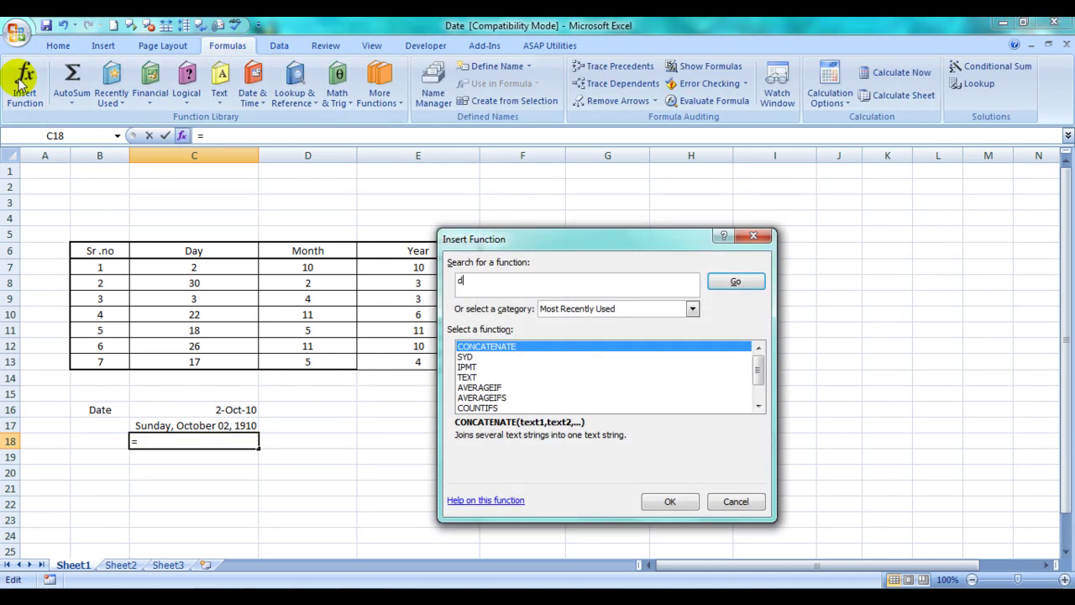
{"action": "left_click", "coordinate": [734, 281]}
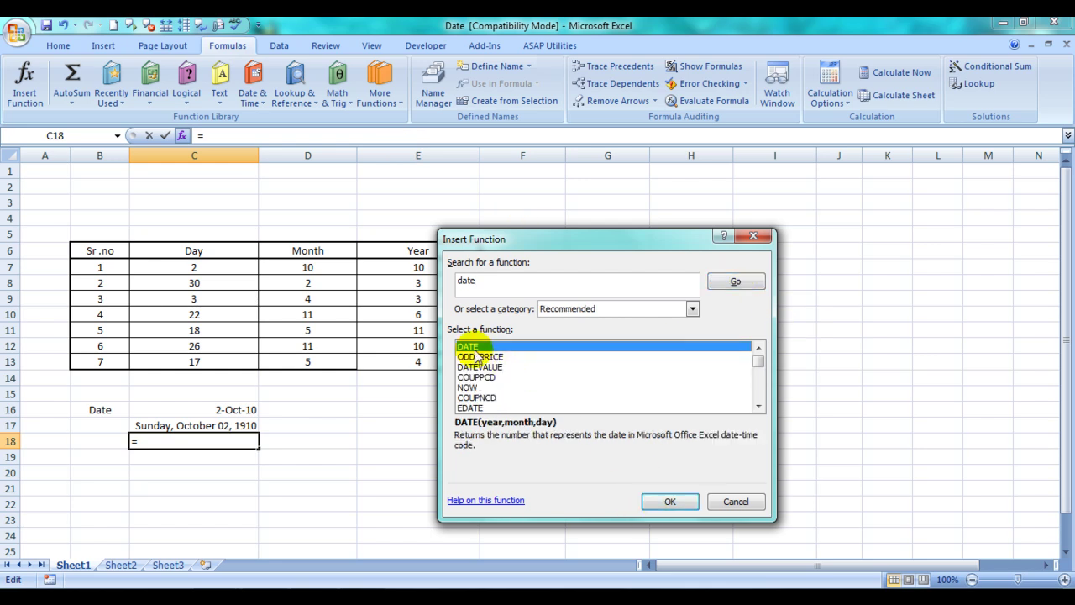
{"action": "left_click", "coordinate": [669, 502]}
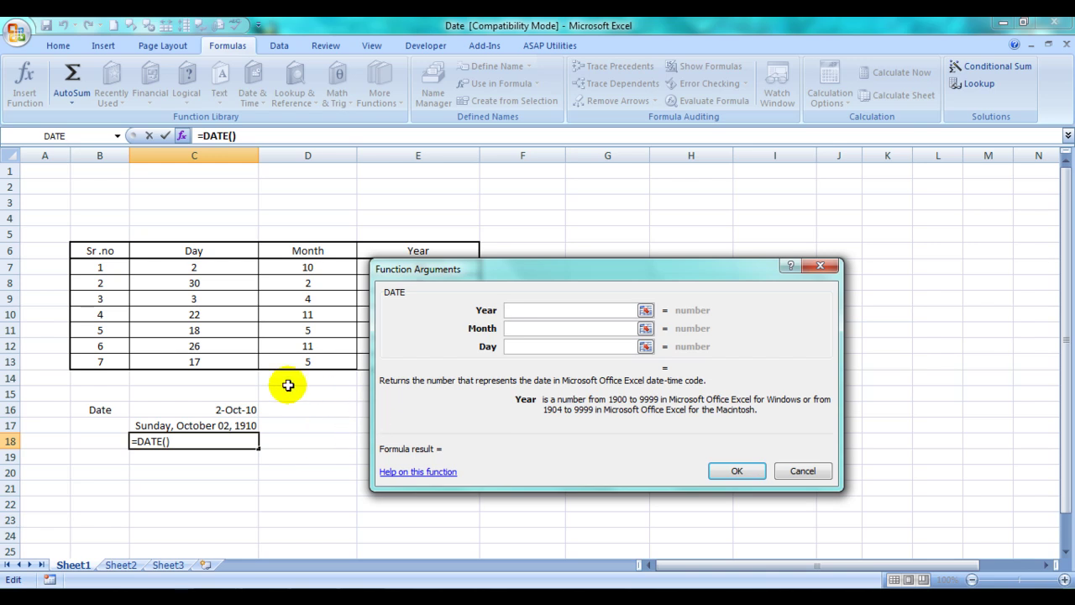
Set the DATE arguments in C18 to year E11, month D11 and day C11, and accept the formula
{"action": "left_click_drag", "start_coordinate": [516, 273], "coordinate": [643, 264]}
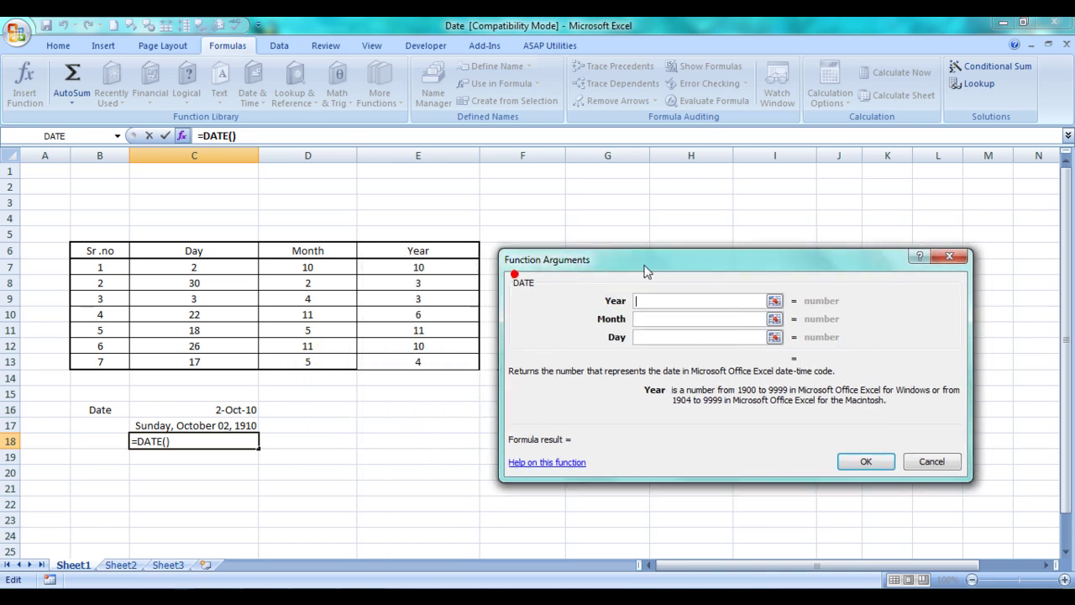
{"action": "left_click", "coordinate": [418, 334]}
{"action": "left_click", "coordinate": [645, 321]}
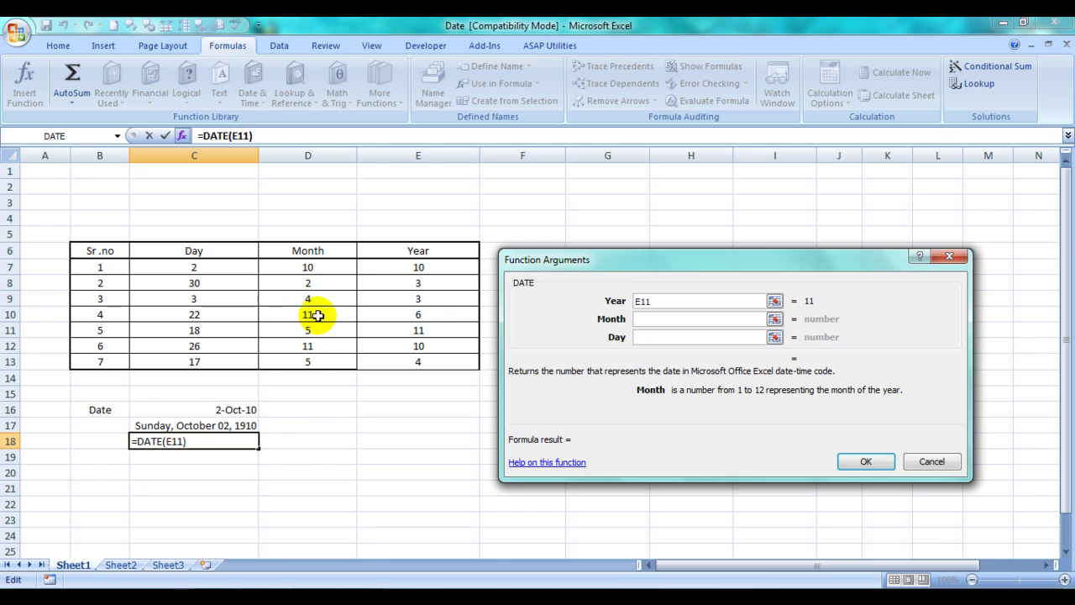
{"action": "left_click", "coordinate": [305, 329]}
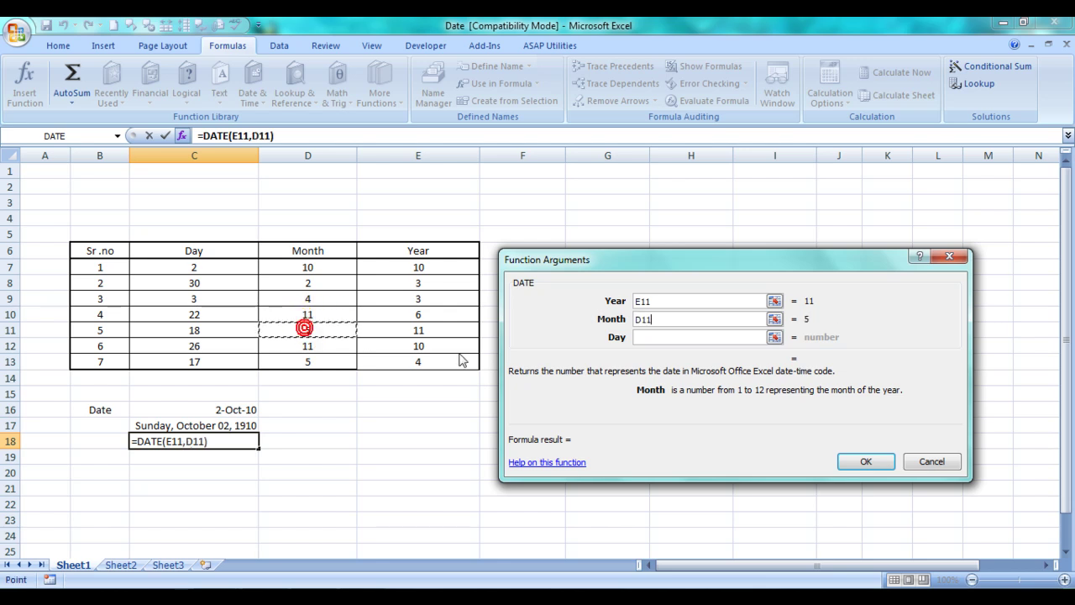
{"action": "left_click", "coordinate": [660, 339]}
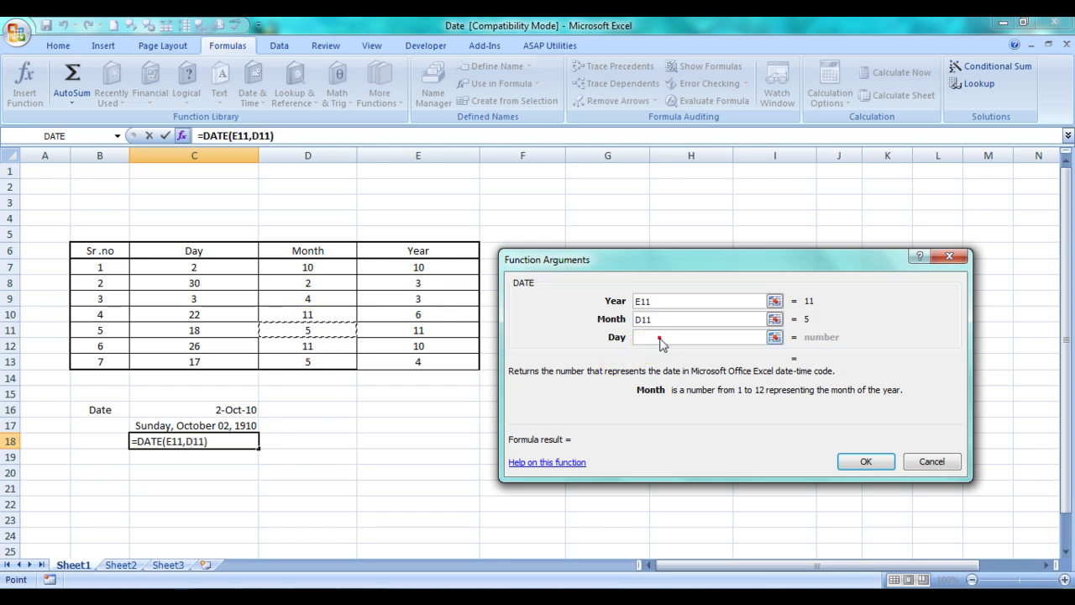
{"action": "left_click", "coordinate": [207, 331]}
{"action": "left_click", "coordinate": [851, 460]}
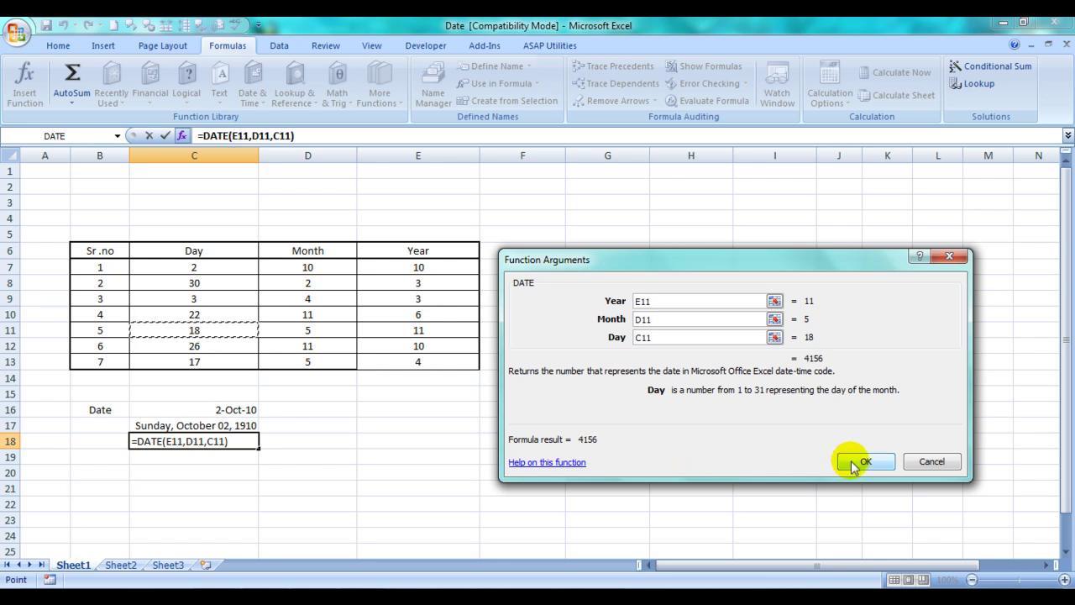
{"action": "left_click", "coordinate": [486, 426]}
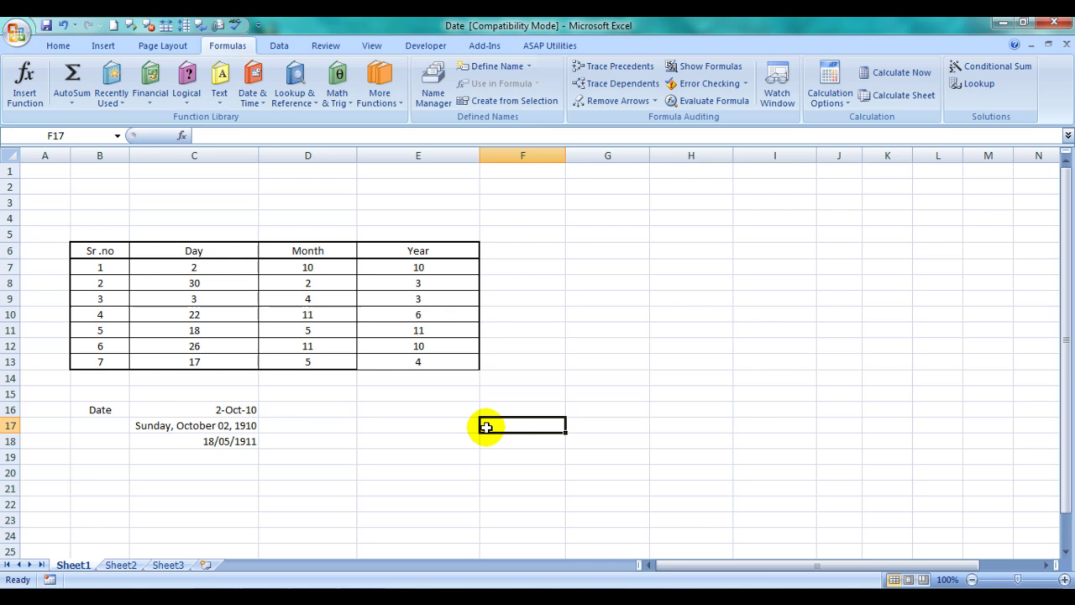
Change the year of record 5 in cell E11 to 2011
{"action": "left_click", "coordinate": [405, 330]}
{"action": "type", "text": "2011"}
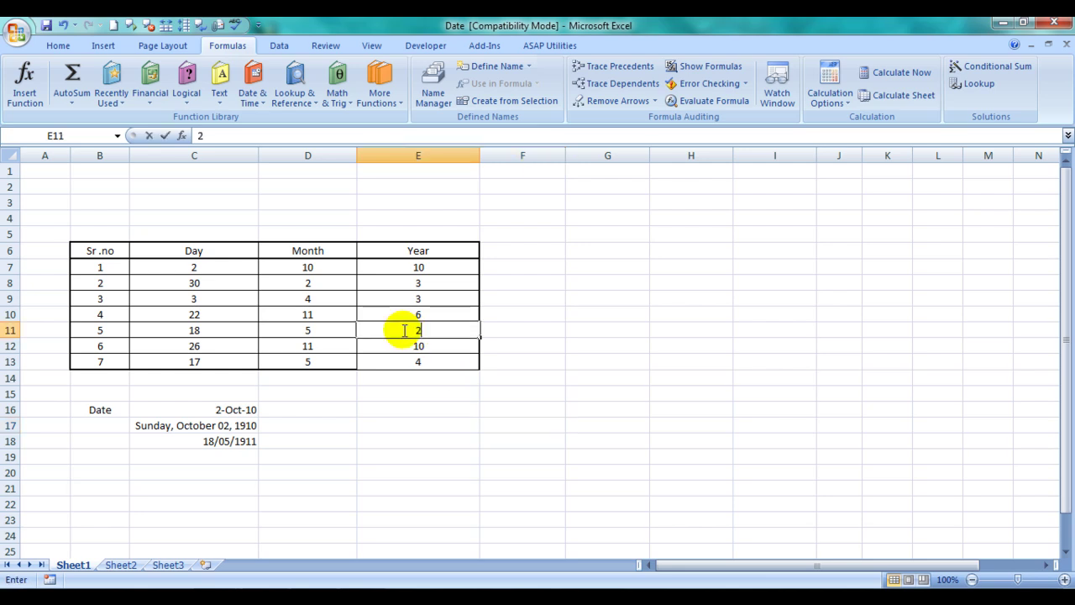
{"action": "key", "text": "Return"}
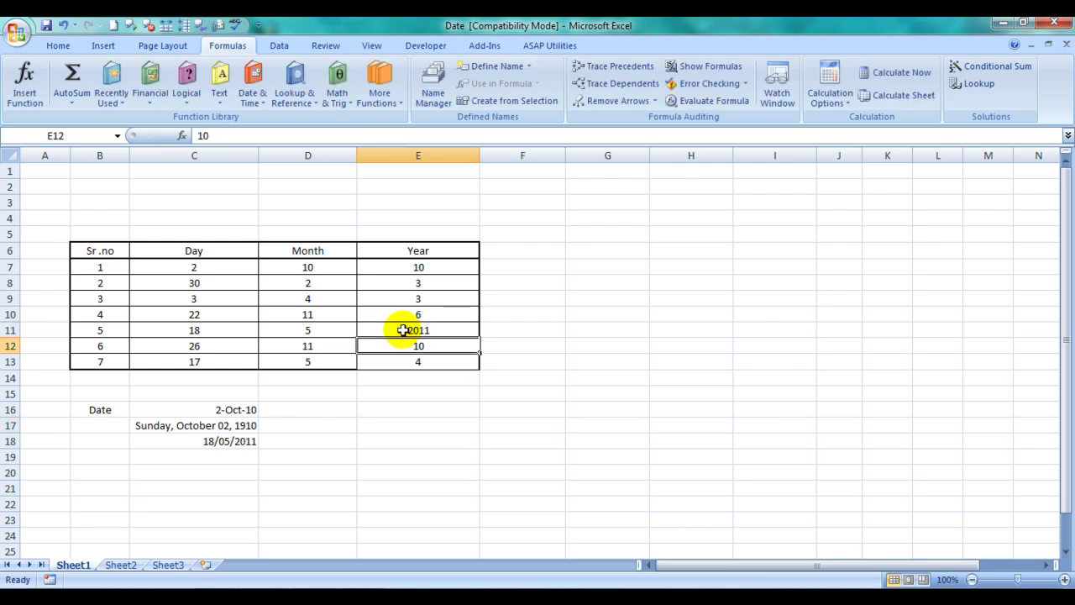
{"action": "left_click", "coordinate": [219, 453]}
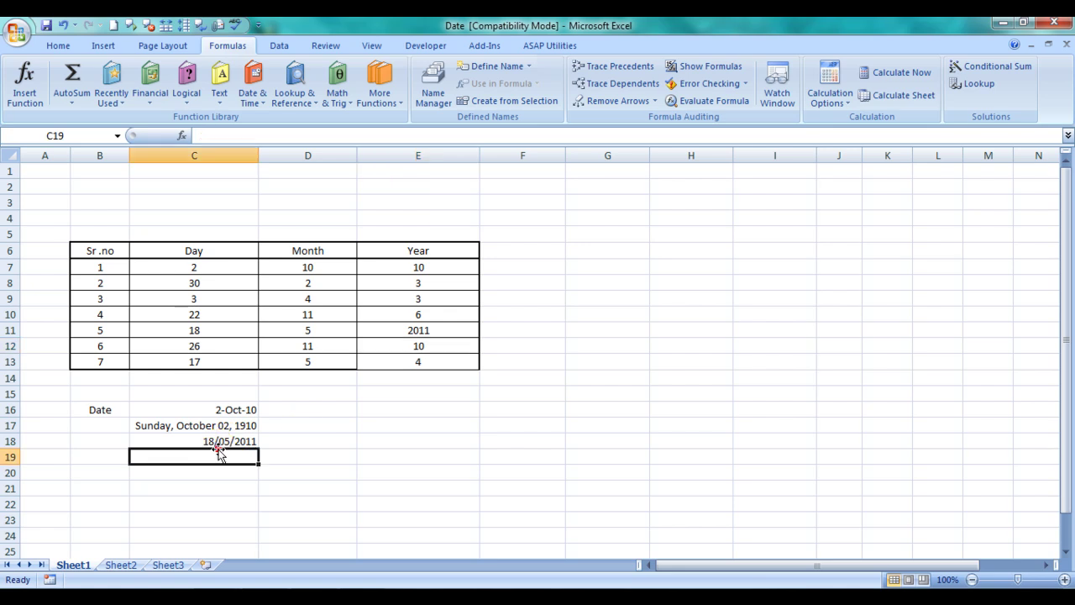